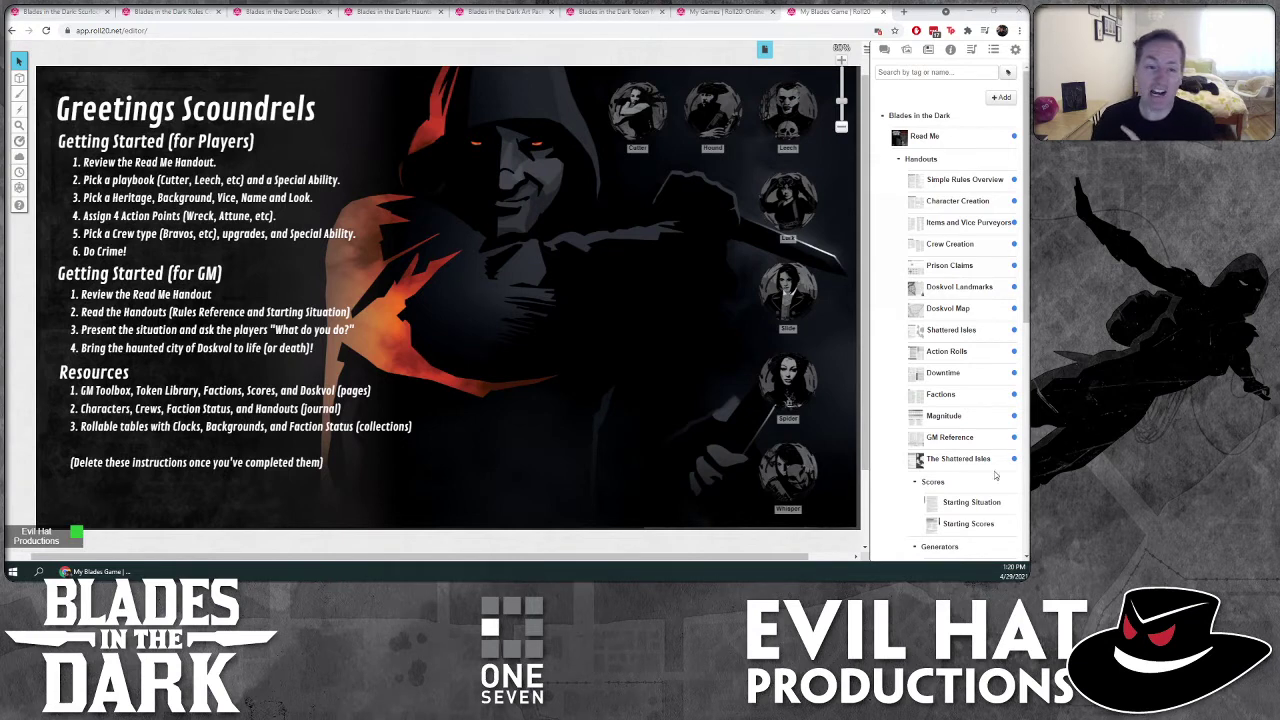
- Open the GM Toolbox page and examine the token markers offered for the Ink Rakes faction
click(764, 50)
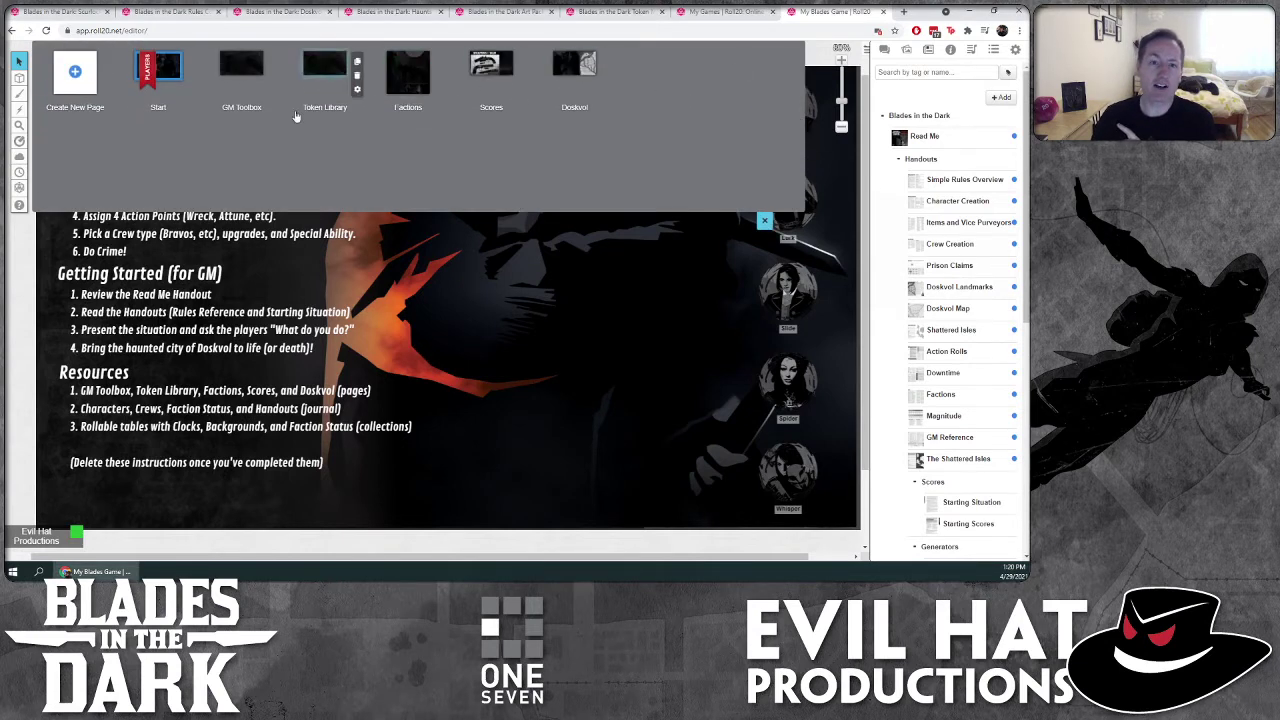
click(235, 70)
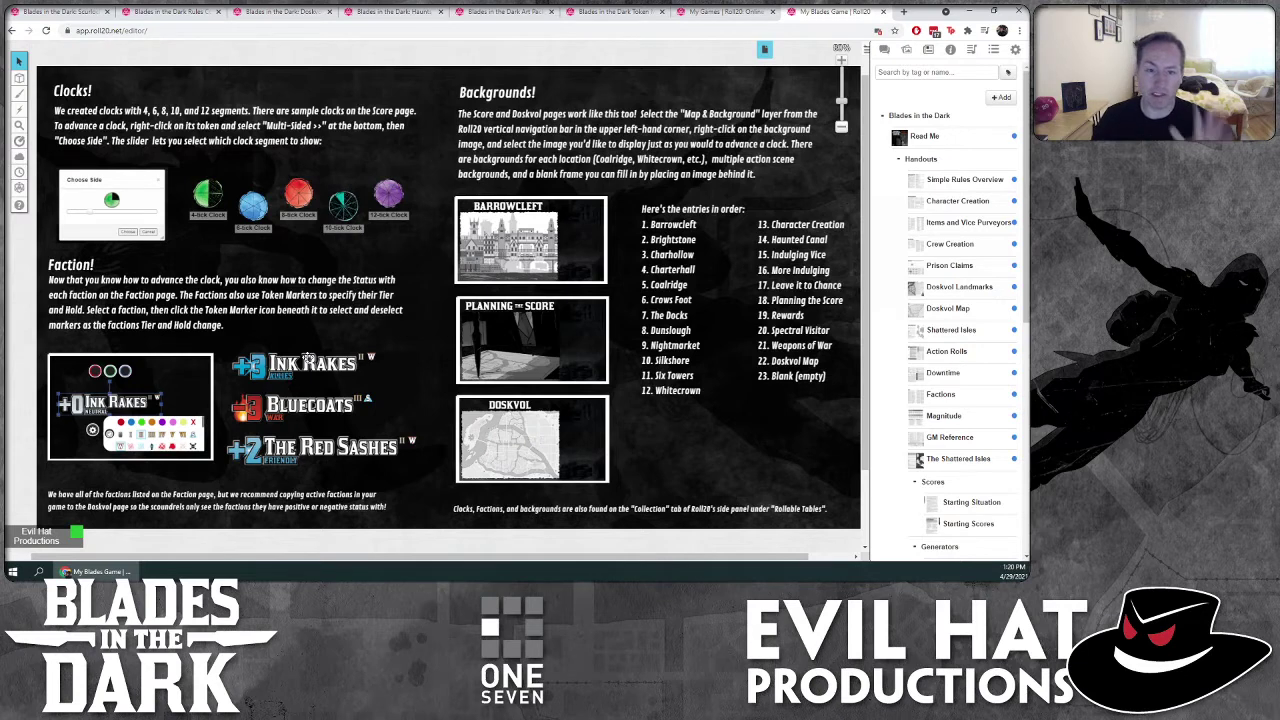
click(308, 362)
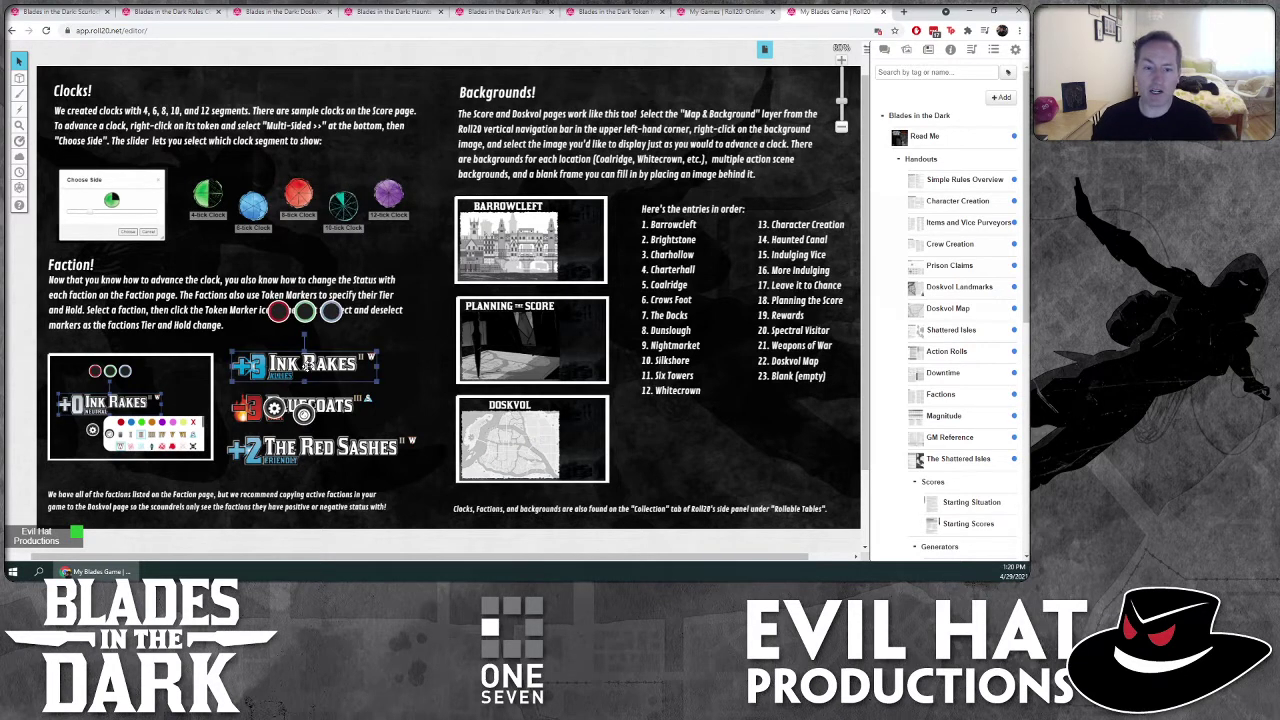
click(303, 414)
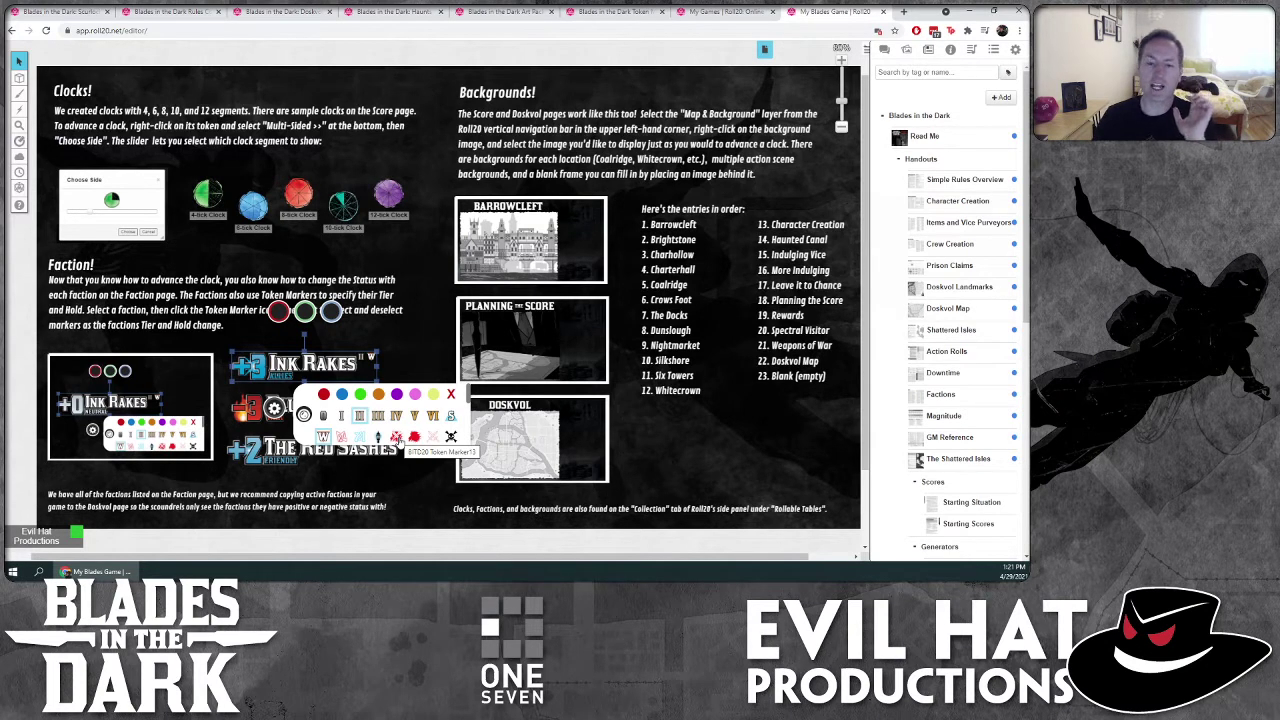
click(409, 321)
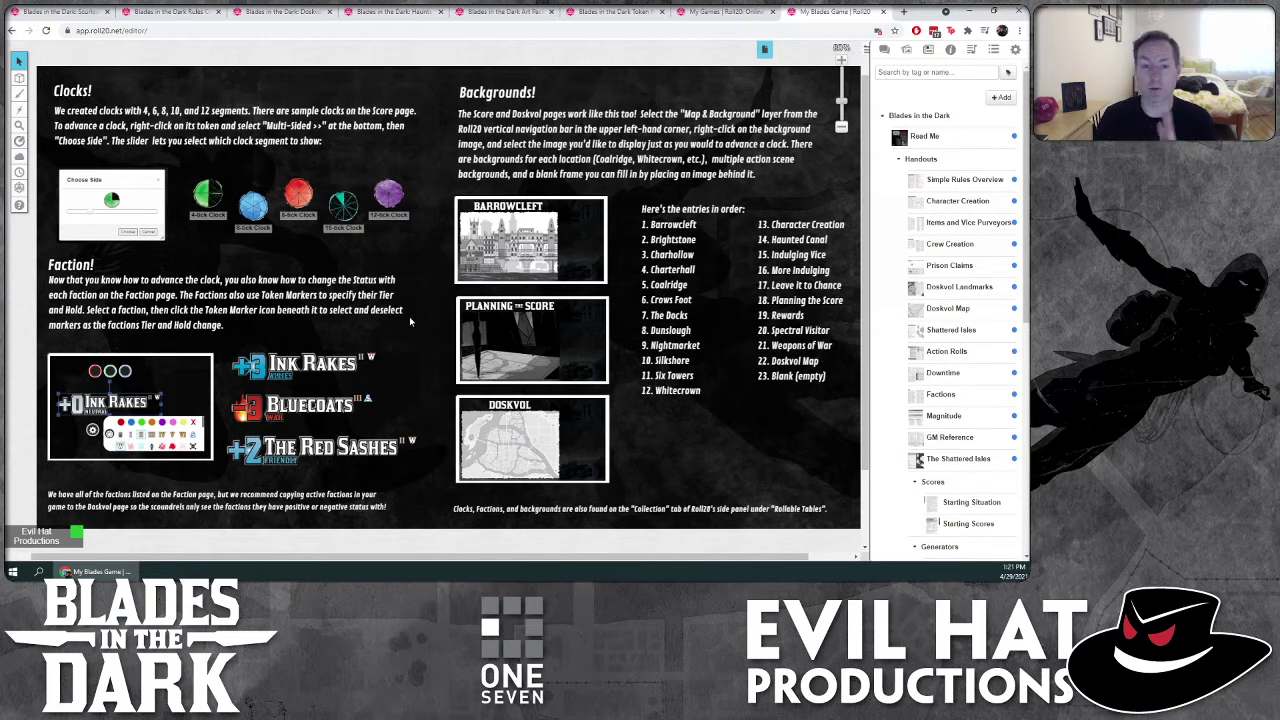
- Replace the W hold marker on the Ink Rakes faction token with the S marker
click(298, 372)
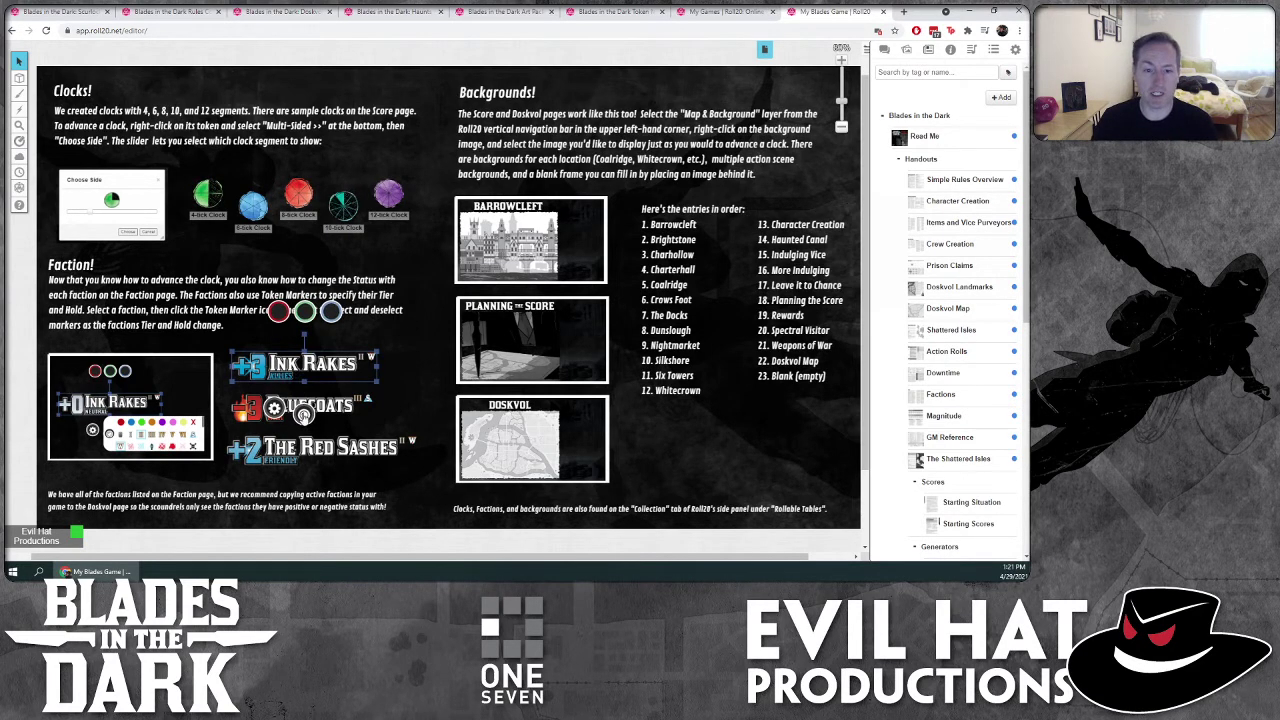
click(303, 416)
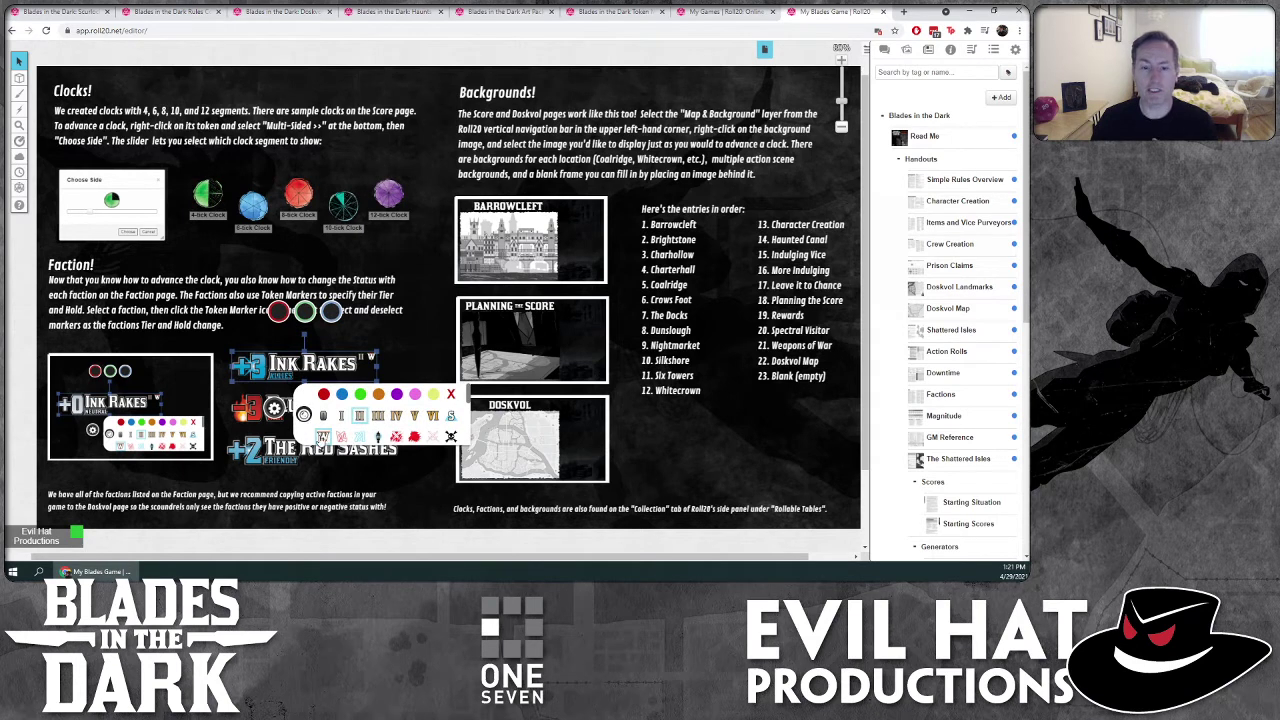
click(322, 437)
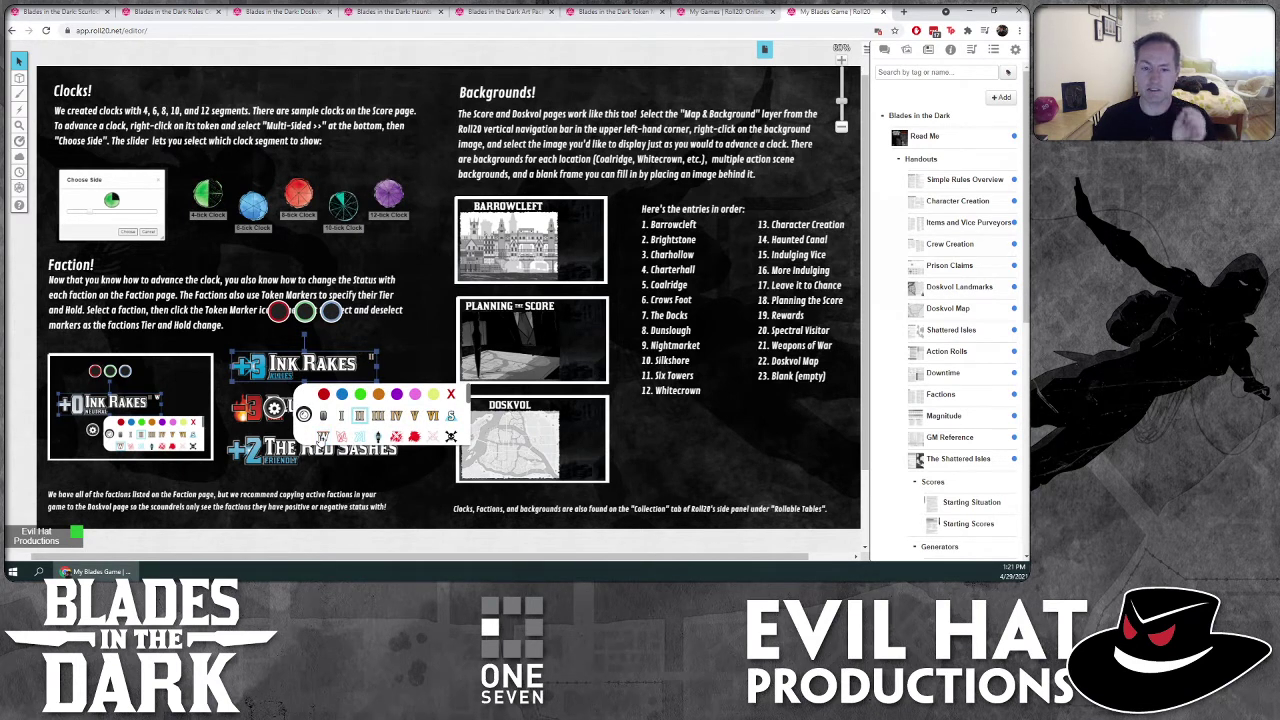
click(452, 418)
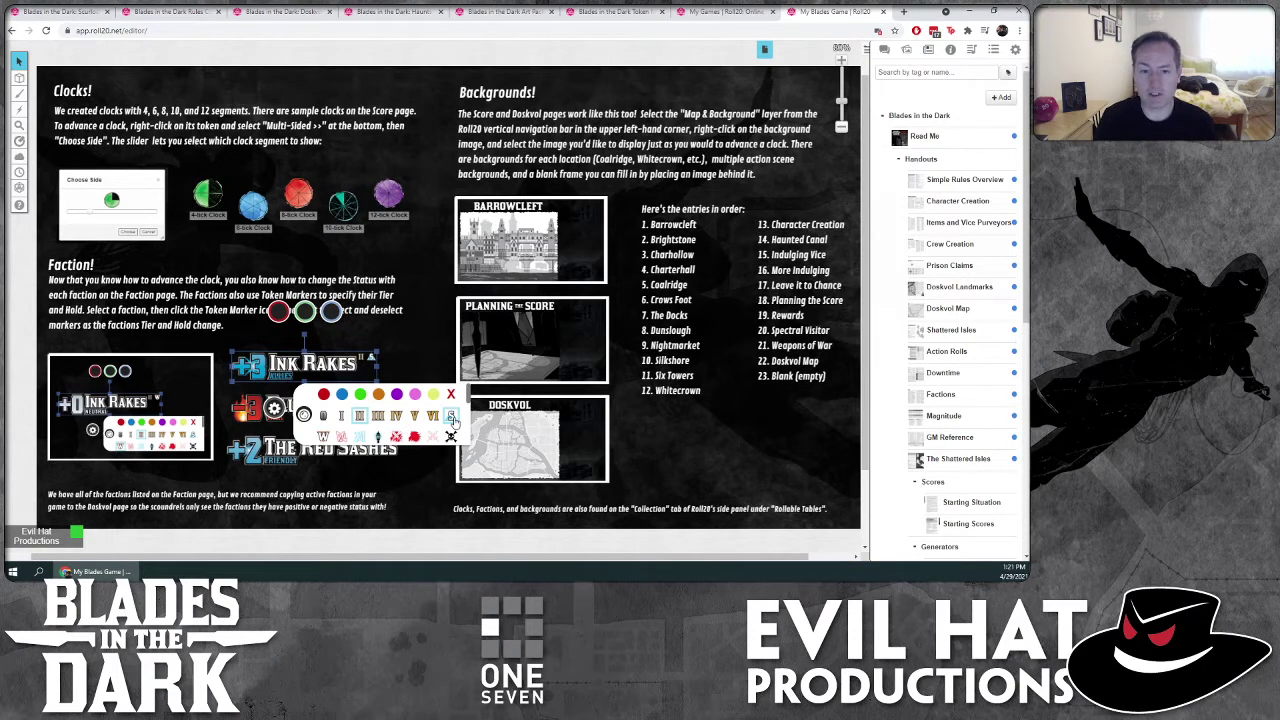
click(405, 345)
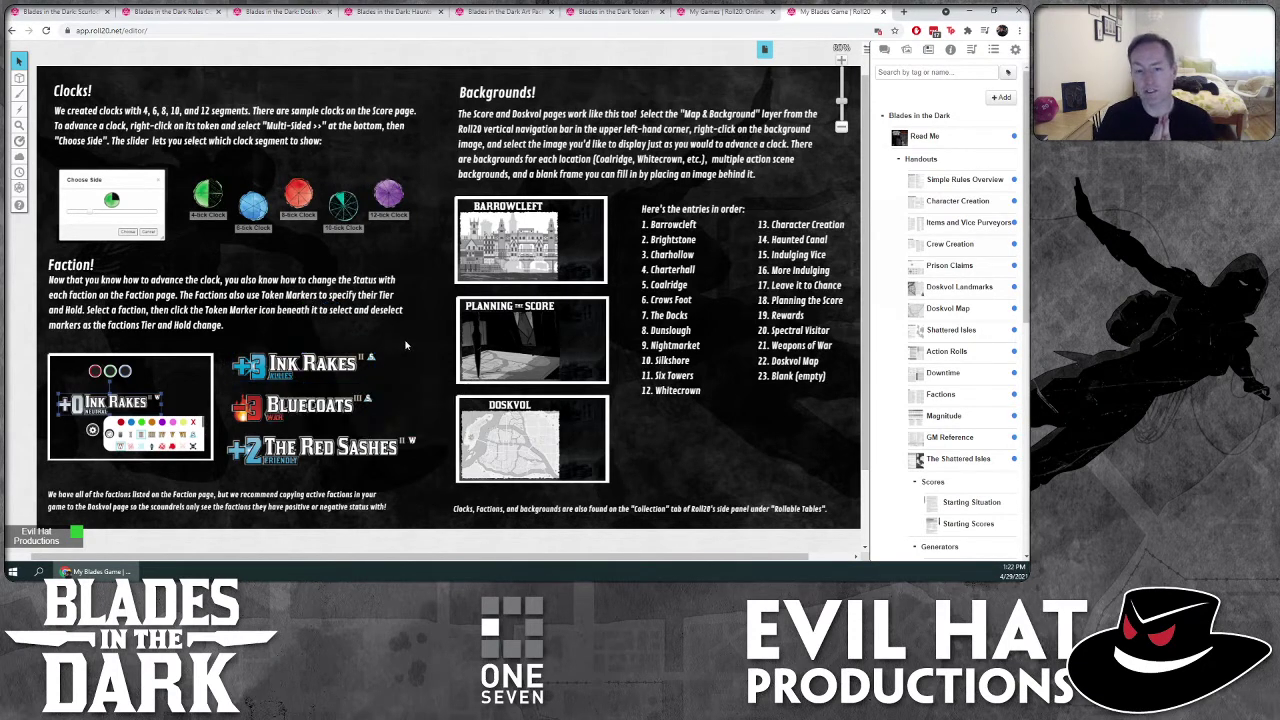
- Change the Ink Rakes token's markers to Tier III with the W hold marker
click(315, 362)
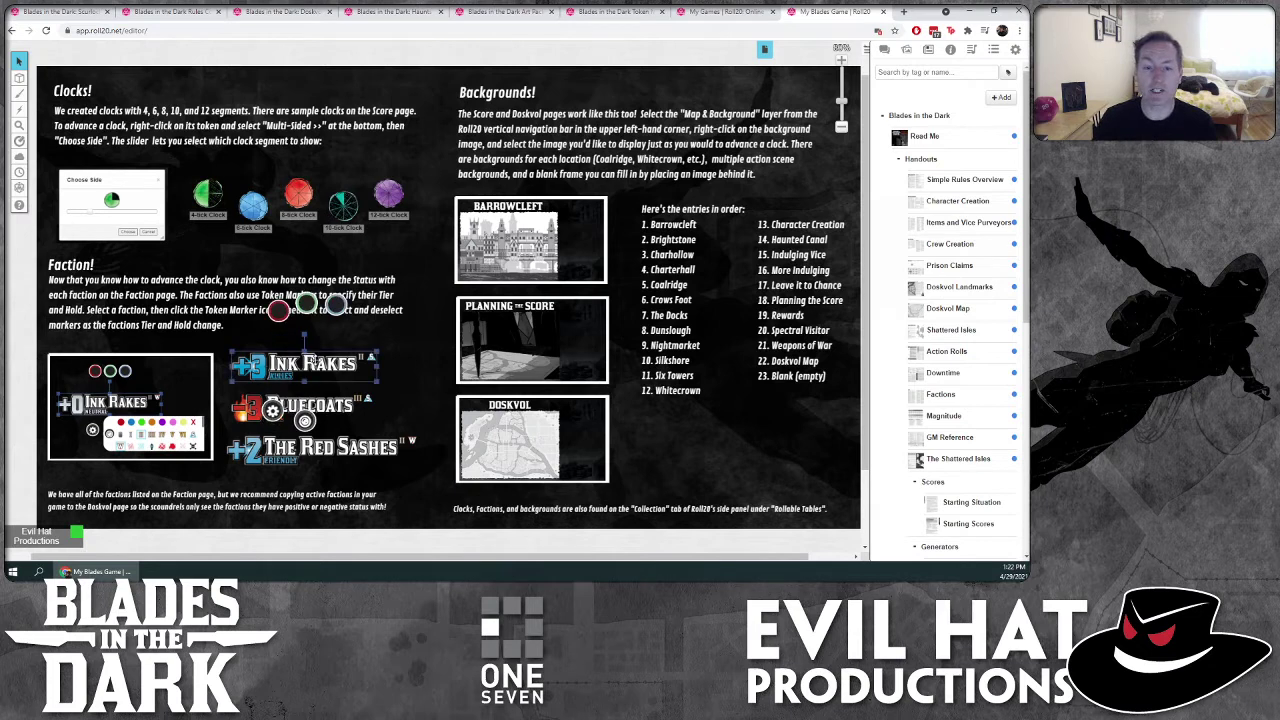
click(303, 415)
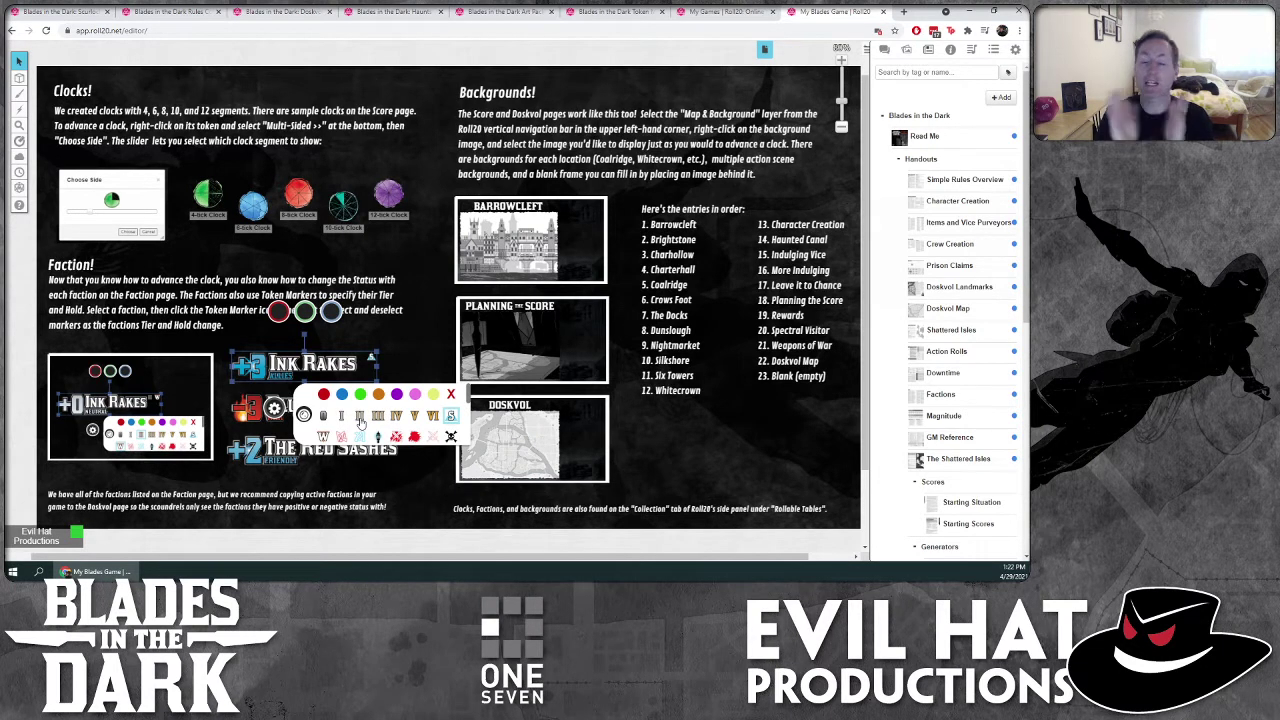
click(378, 416)
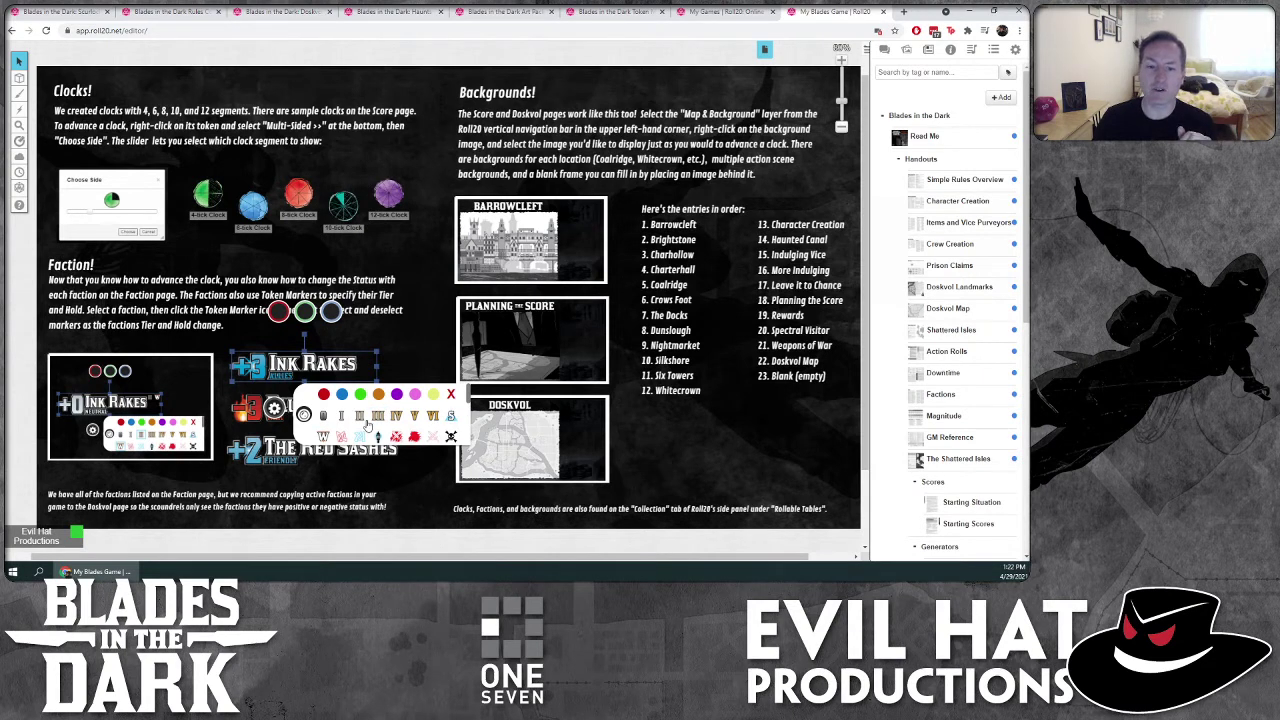
click(375, 418)
click(322, 437)
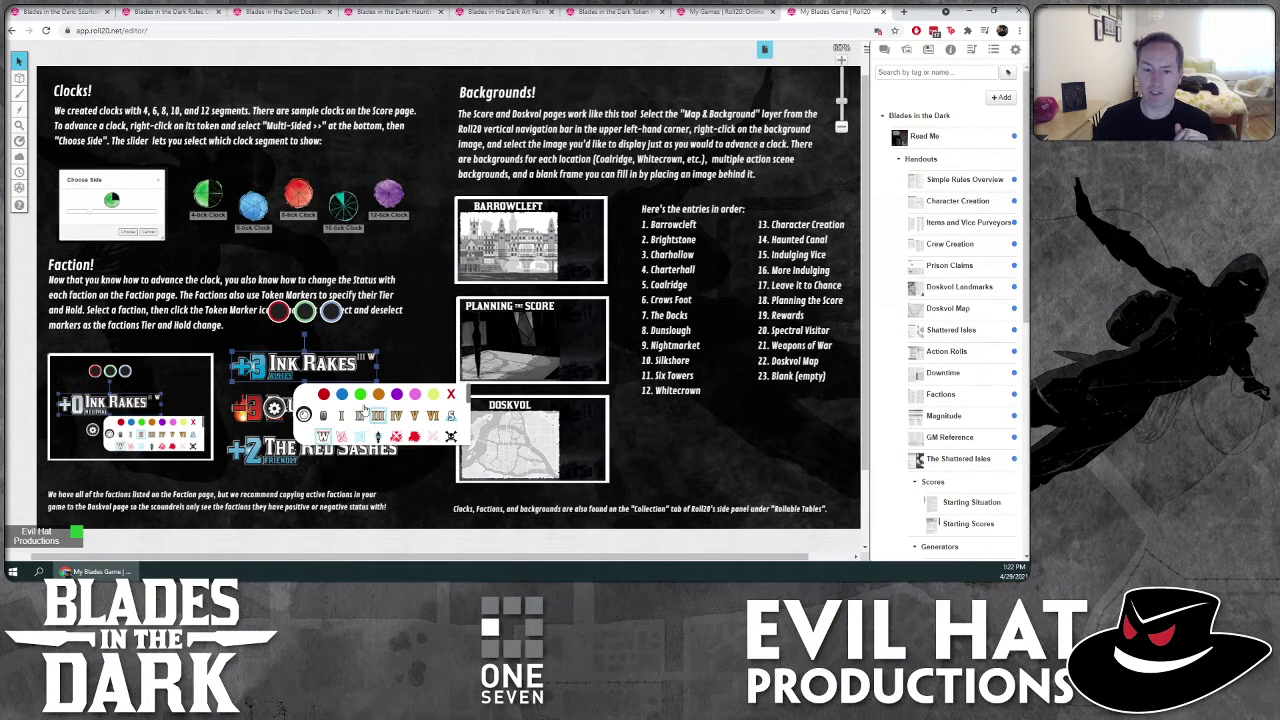
click(425, 362)
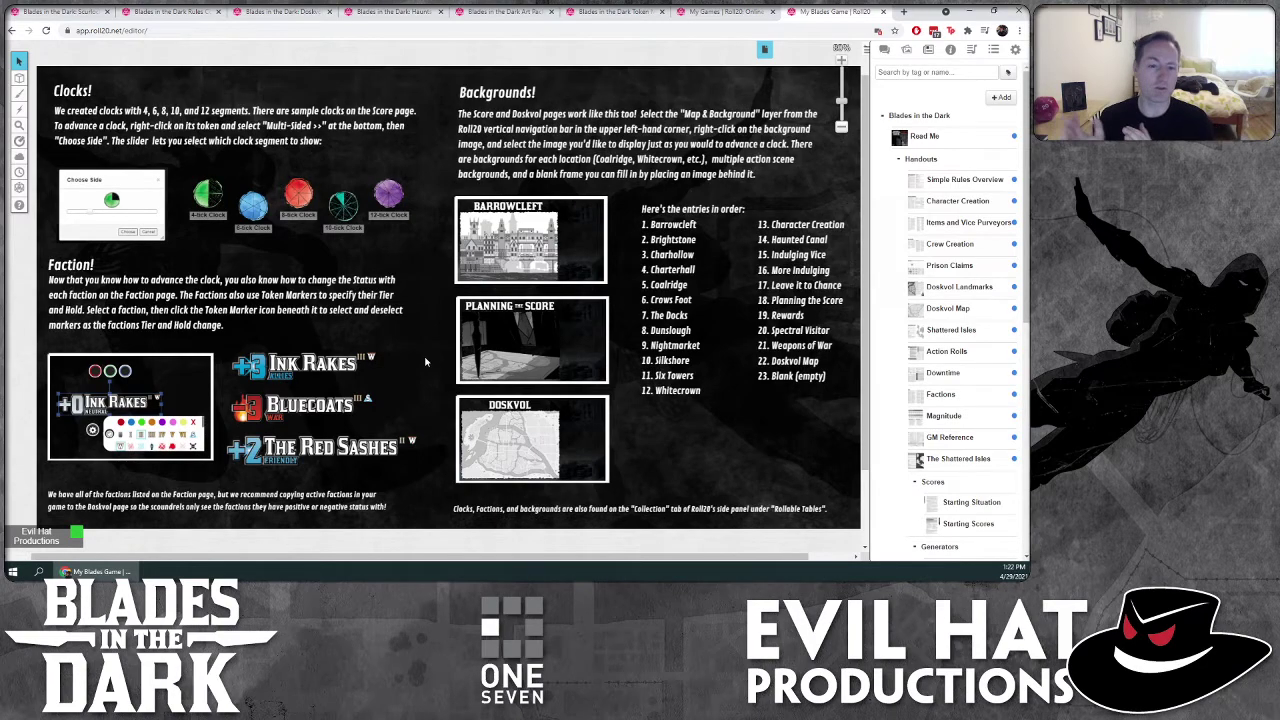
- Open the Factions page and look at The Hive in the Underworld list
click(764, 49)
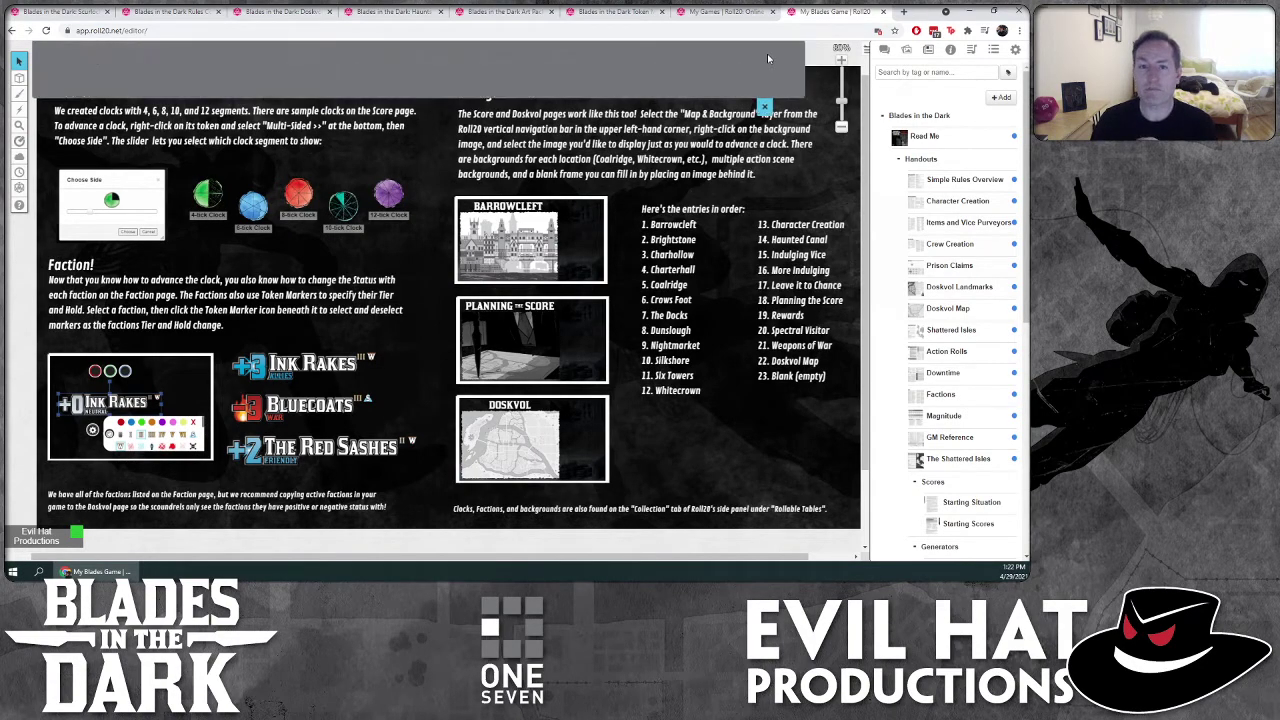
click(406, 68)
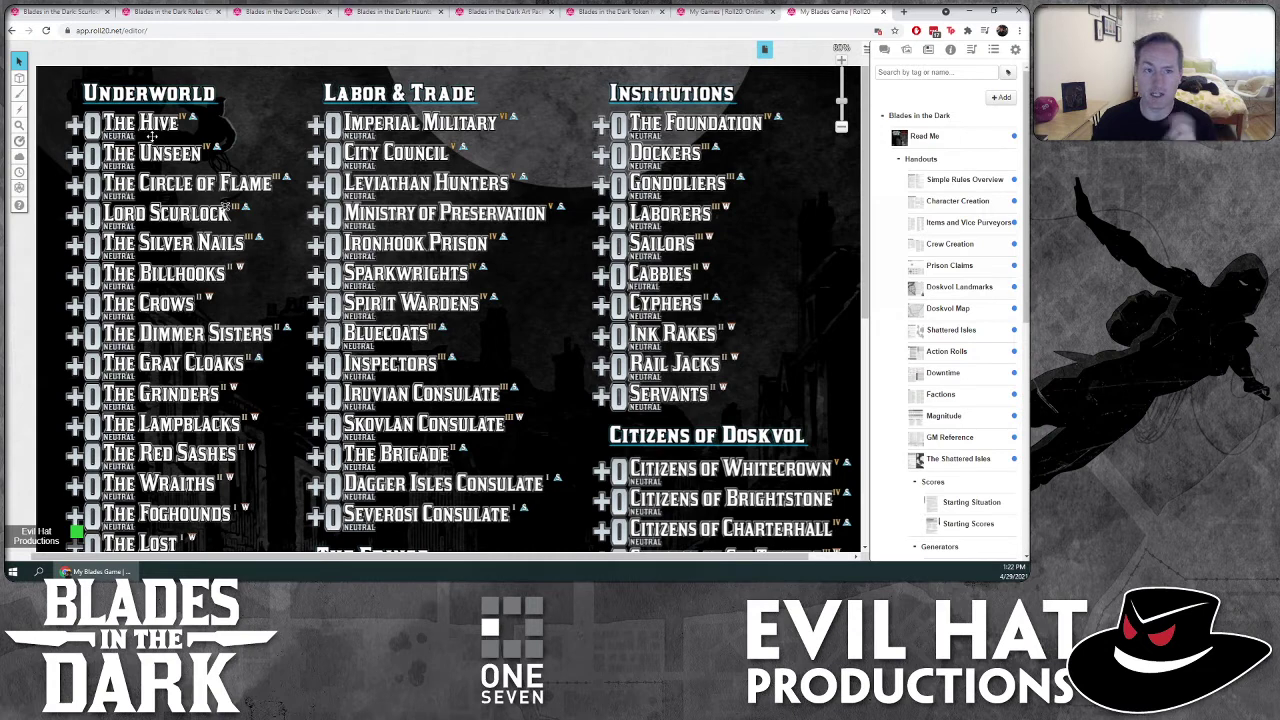
click(152, 135)
click(262, 130)
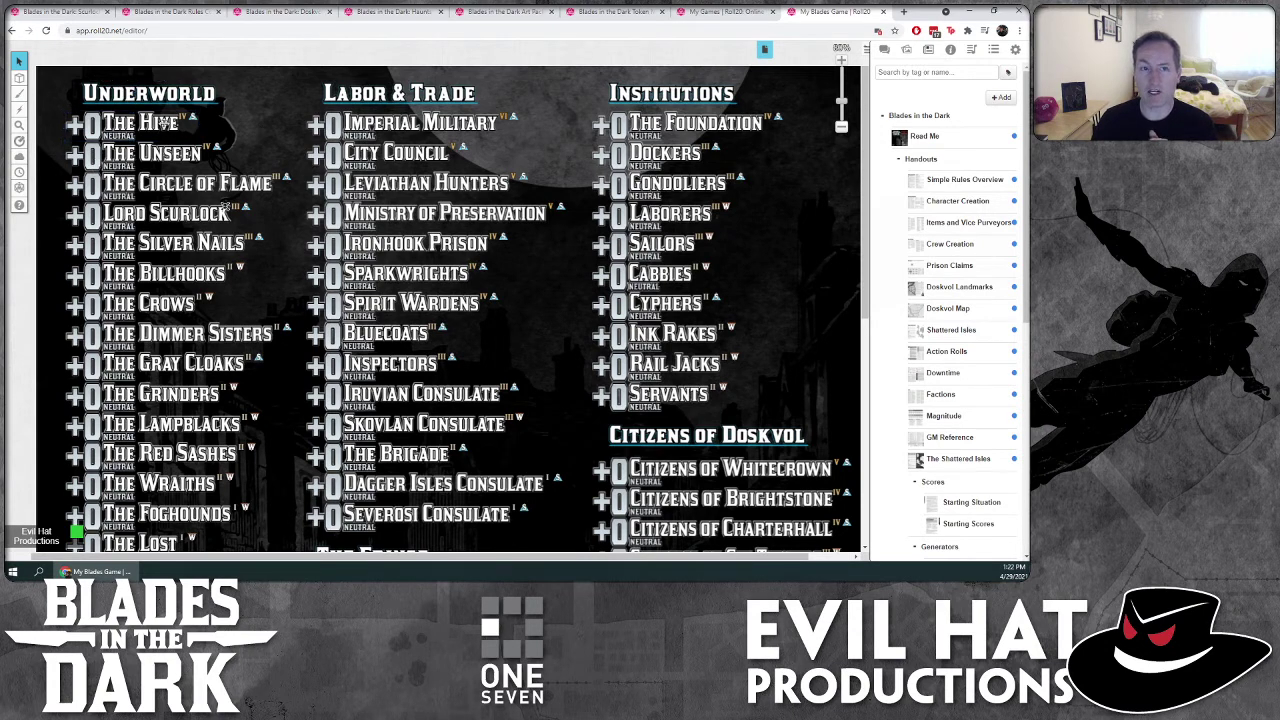
- Try adding the black crossed token marker to The Hive faction and take it off again
click(164, 123)
click(131, 175)
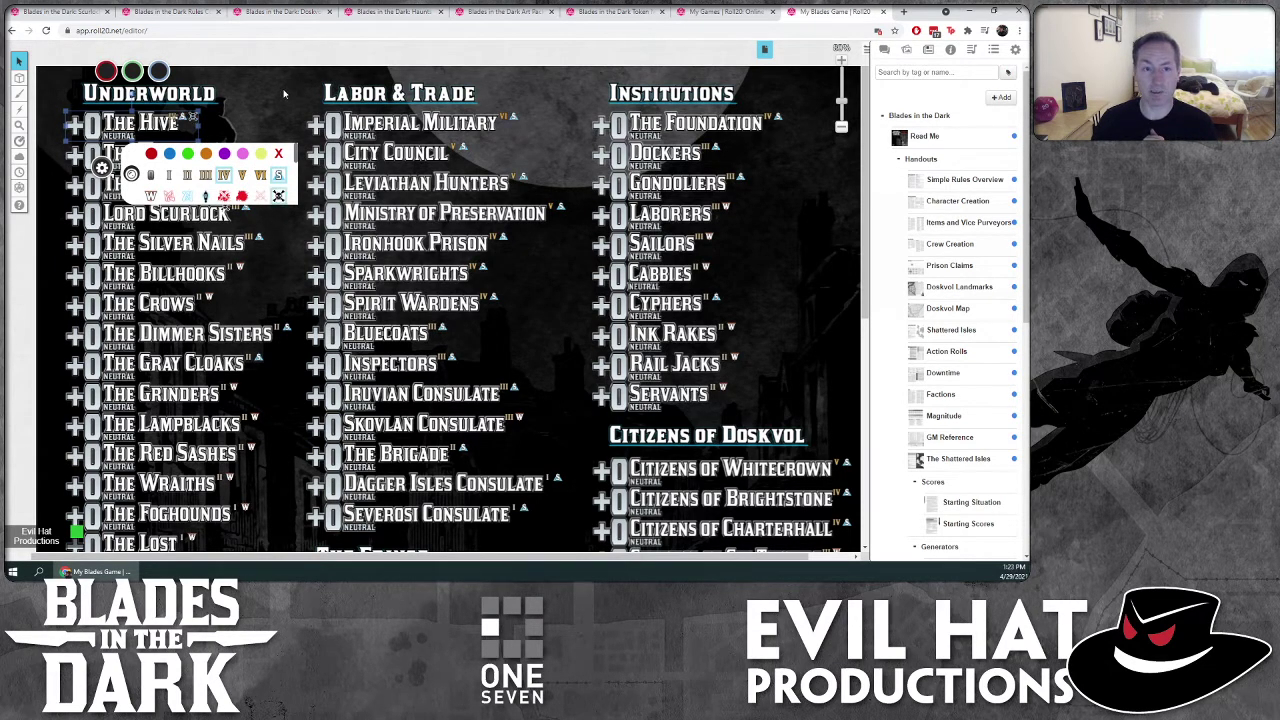
click(251, 147)
click(155, 127)
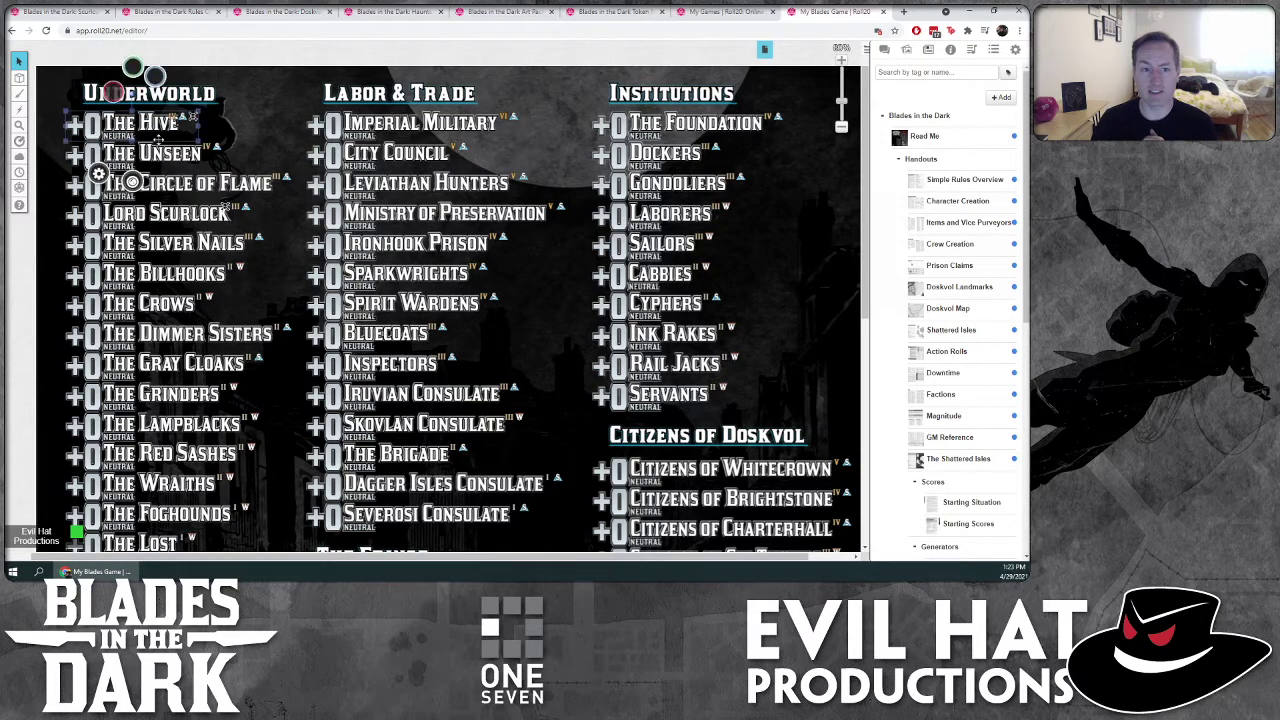
click(269, 107)
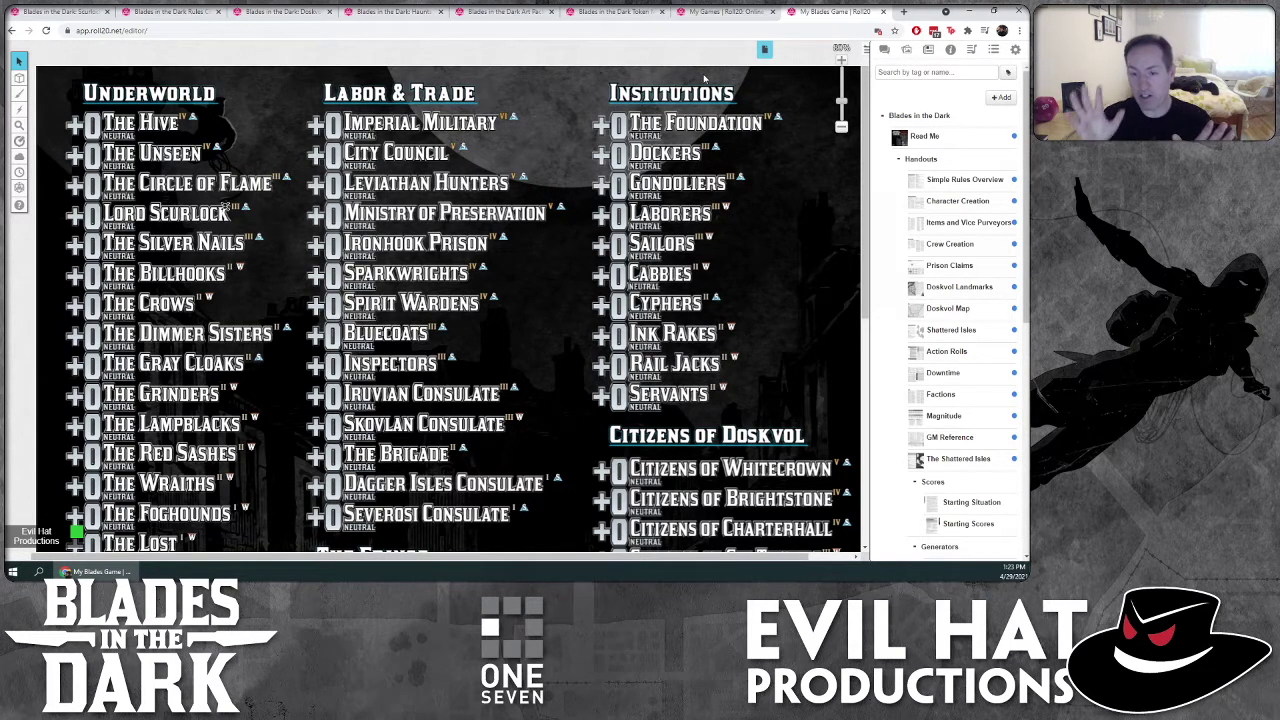
- Open the Doskvol page and look at The Circle of Flame faction and the spare tokens beside the map
click(764, 49)
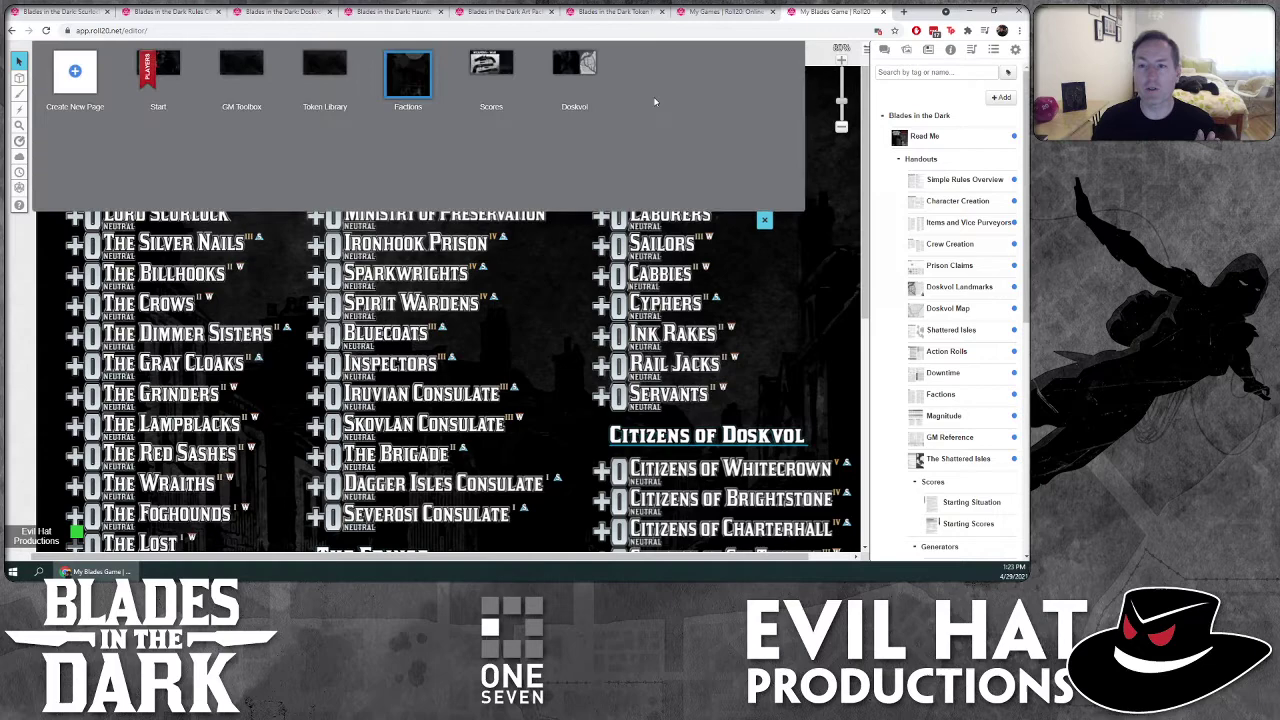
click(583, 67)
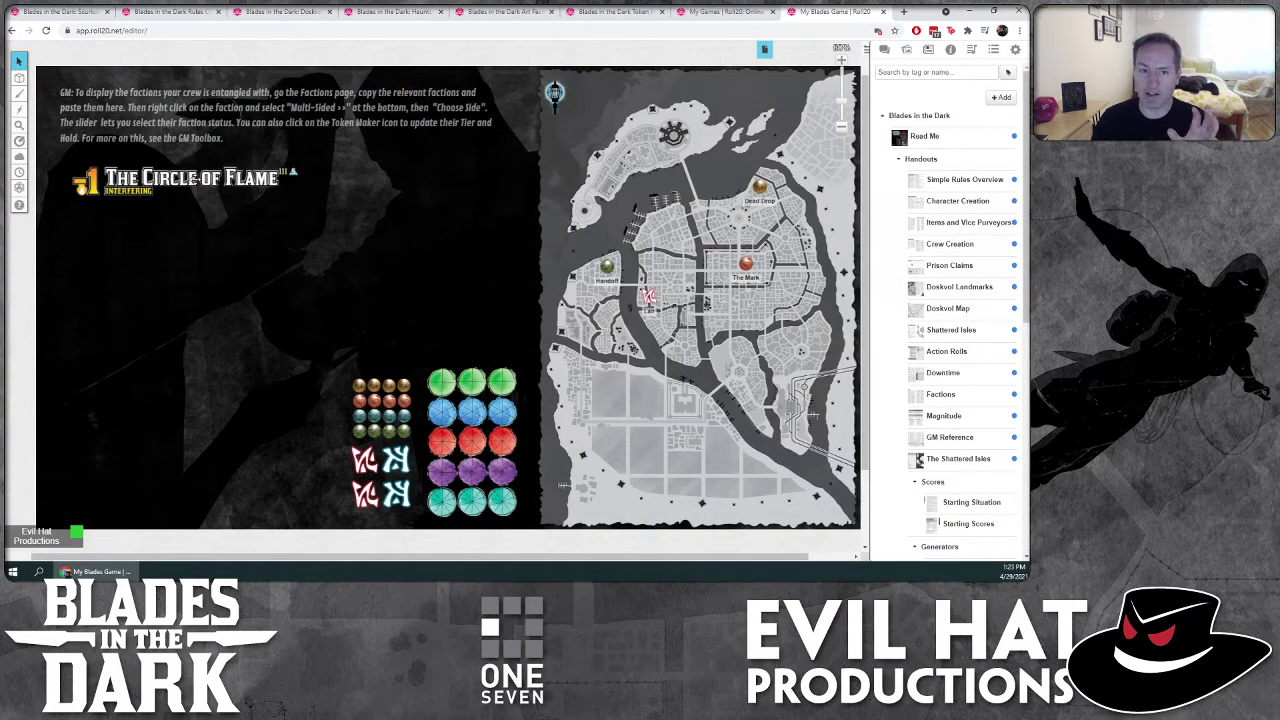
click(195, 179)
click(398, 324)
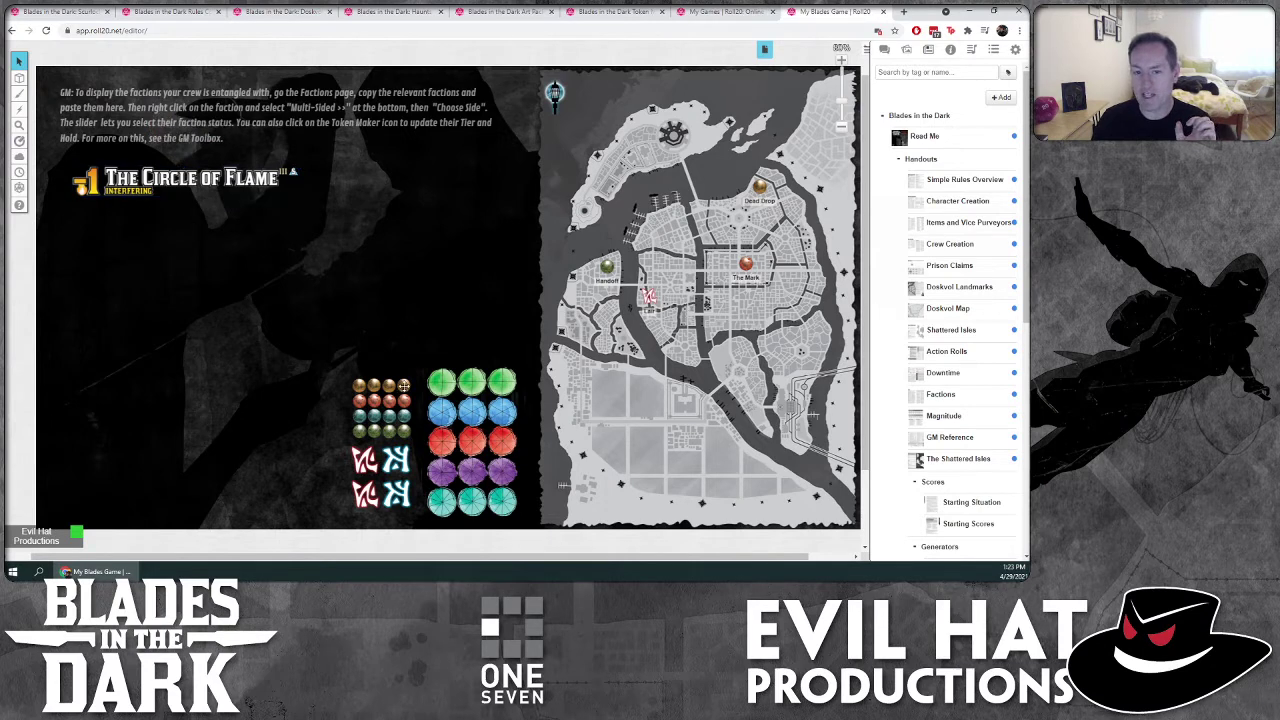
- Examine the token markers available for the Handoff token on the Doskvol map
click(607, 266)
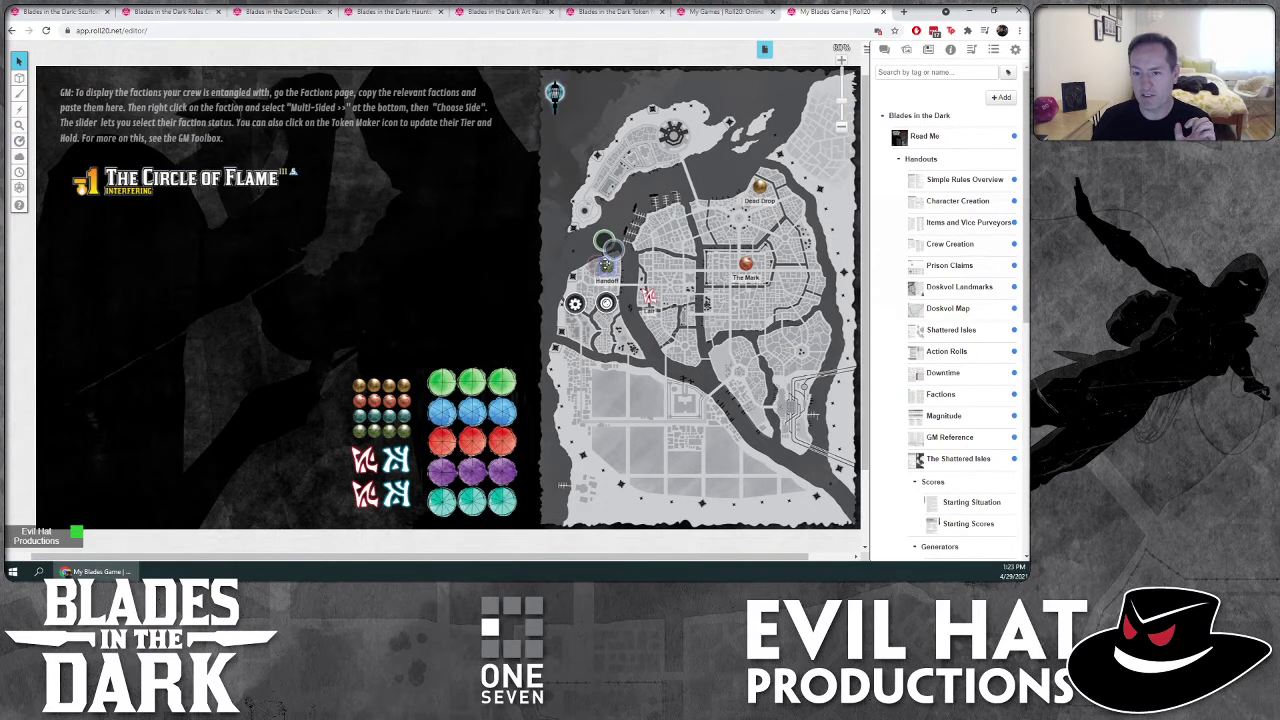
click(607, 309)
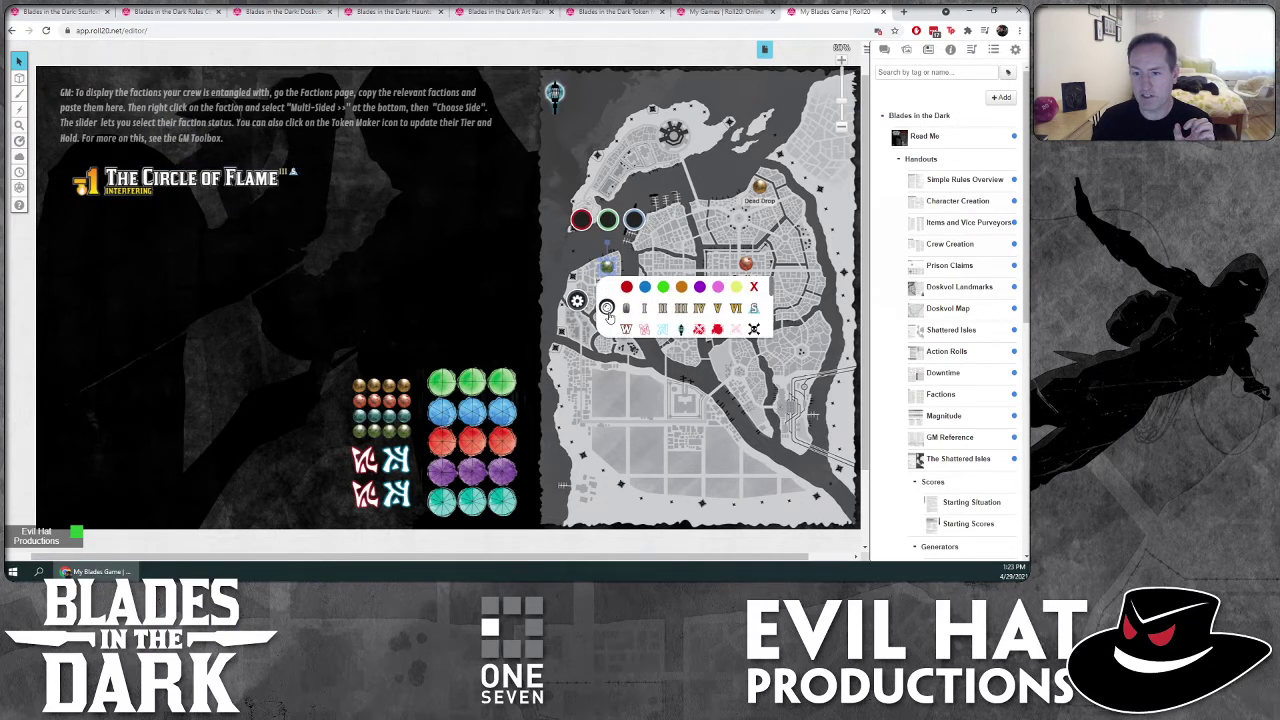
click(681, 331)
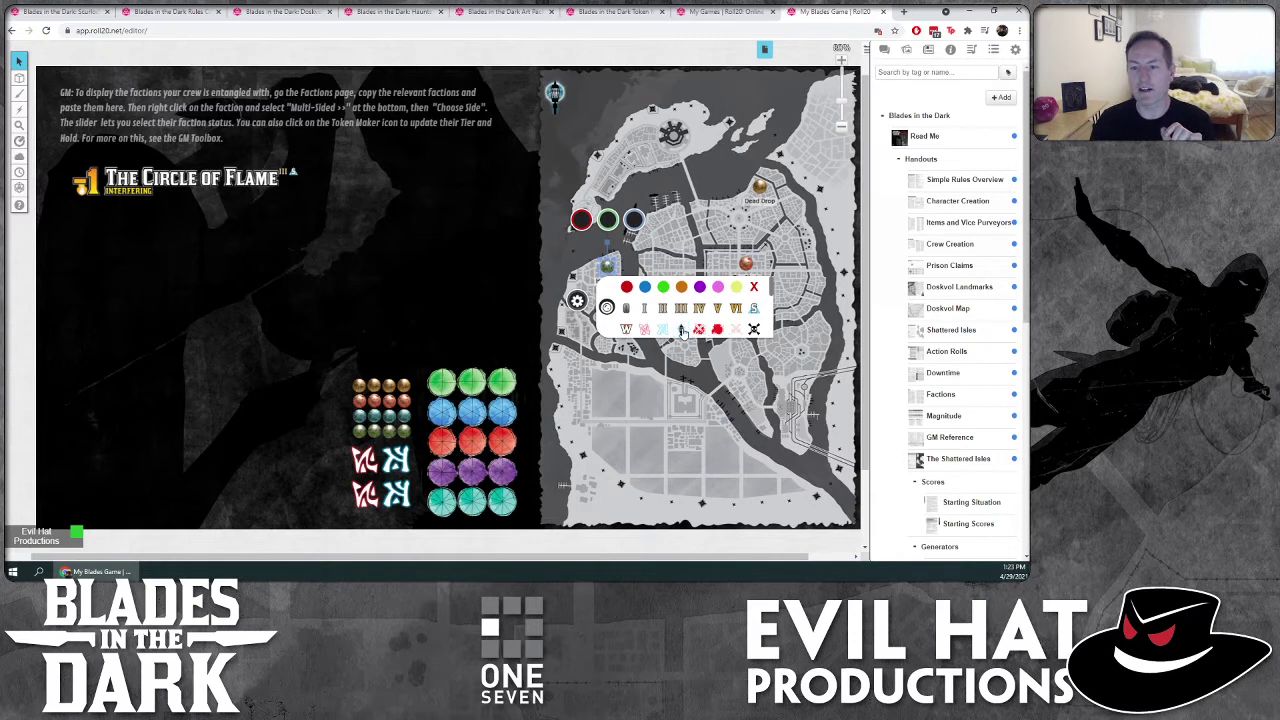
click(451, 285)
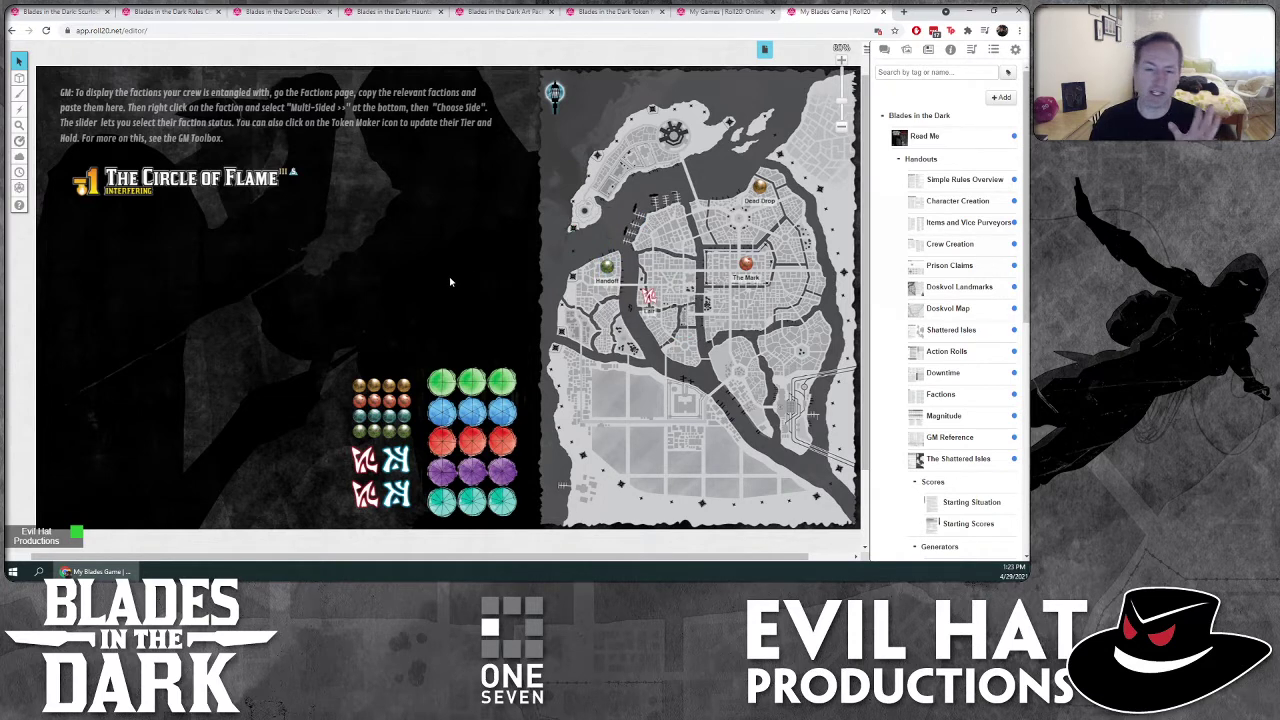